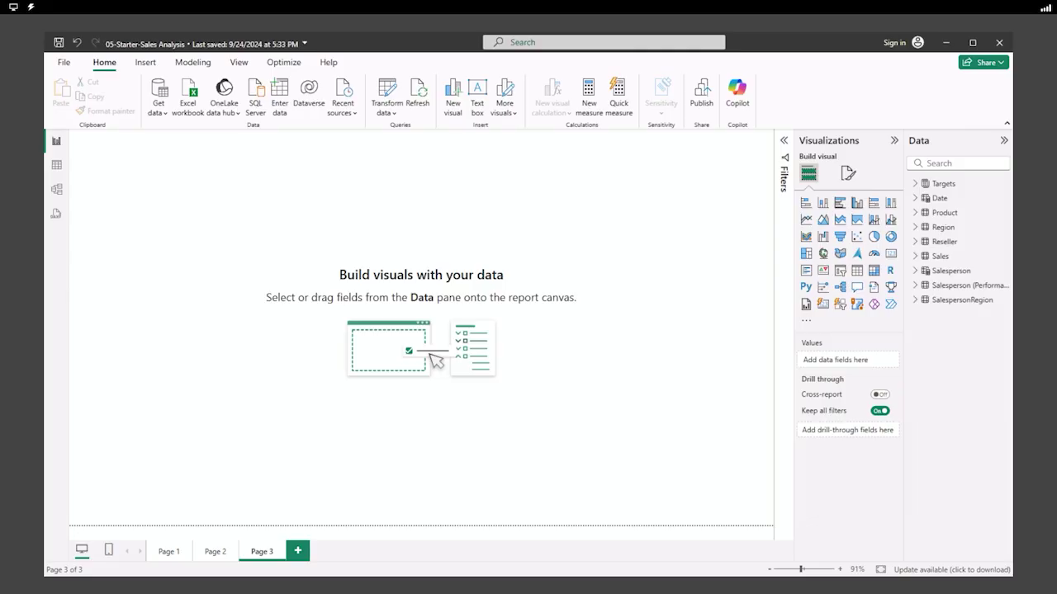
Add an enlarged matrix with the Regions hierarchy in Rows and Sales in Values
left_click(873, 271)
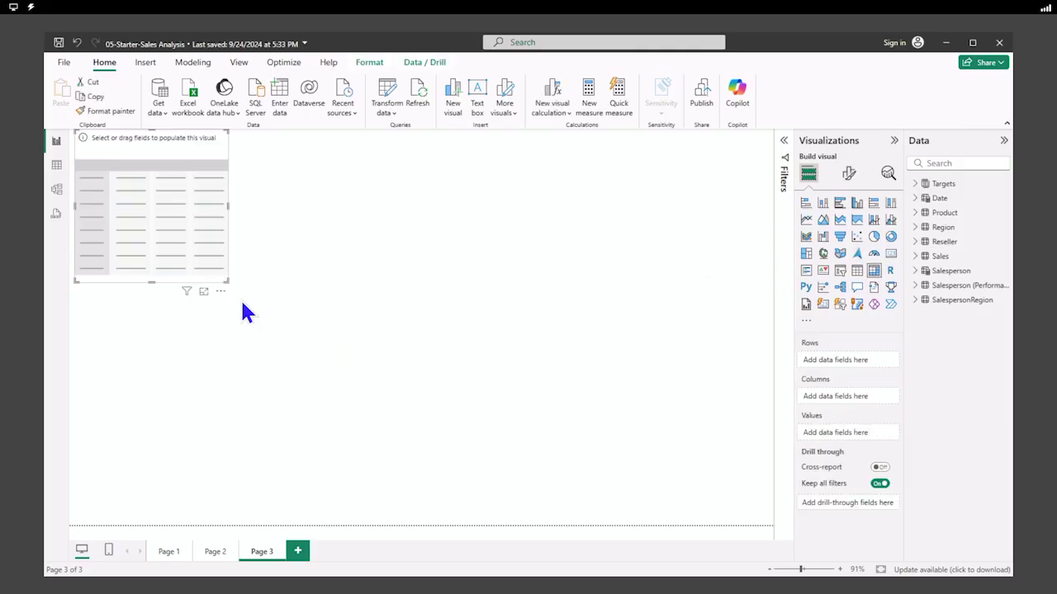
left_click_drag(229, 281, 408, 410)
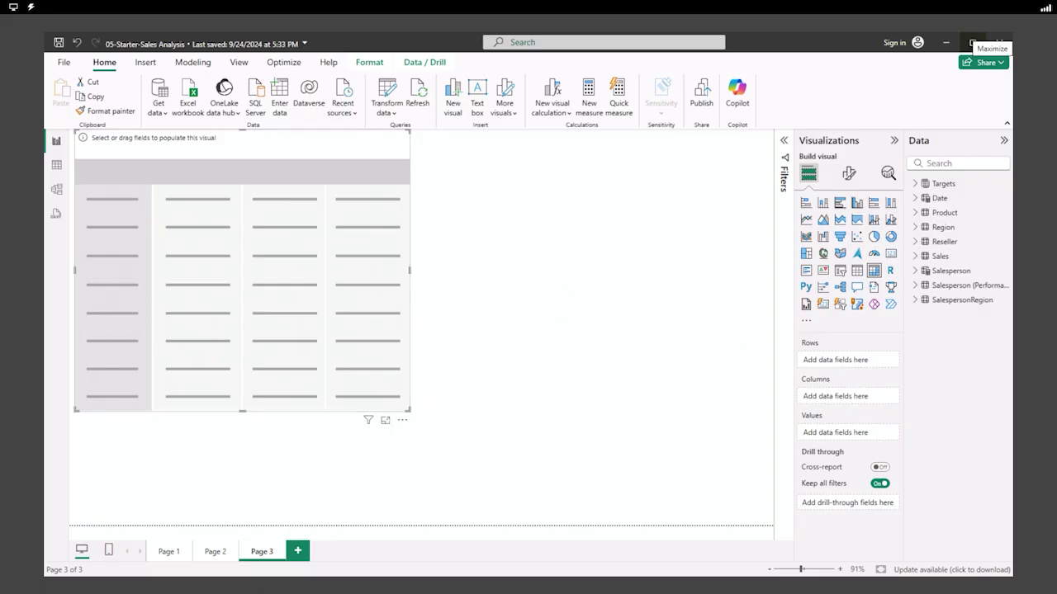
left_click(915, 227)
left_click_drag(961, 285, 93, 177)
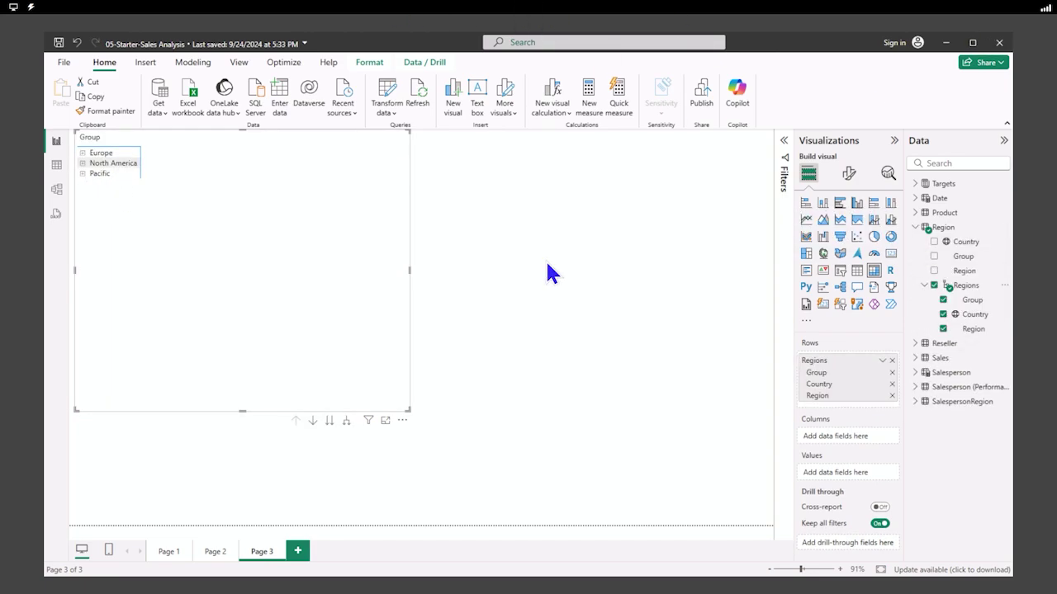
left_click(915, 357)
left_click_drag(961, 459, 271, 224)
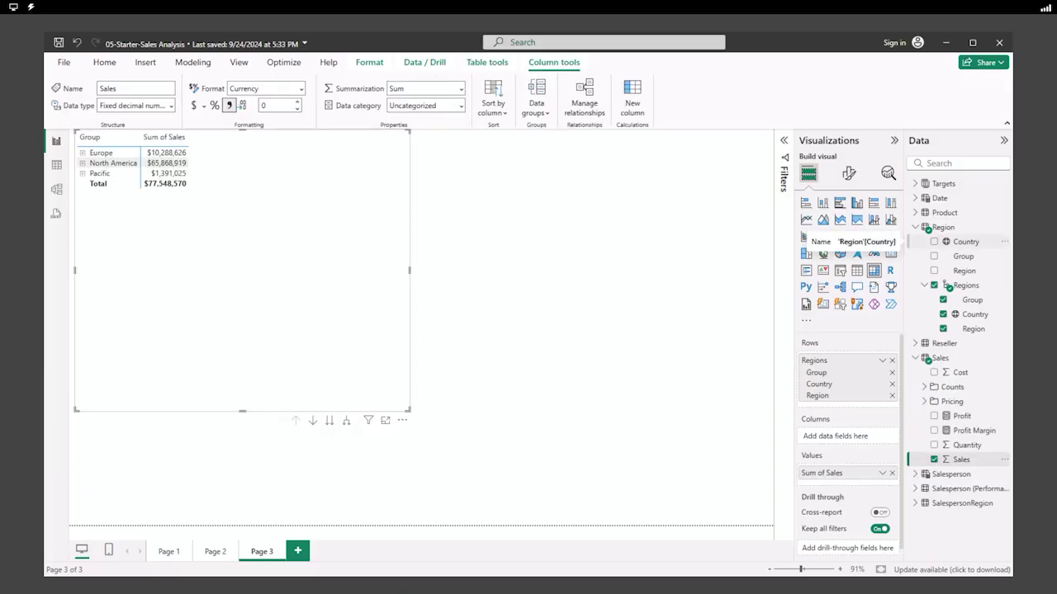
Expand the matrix to countries, collapse it back to groups, and widen the Visualizations pane
left_click(346, 422)
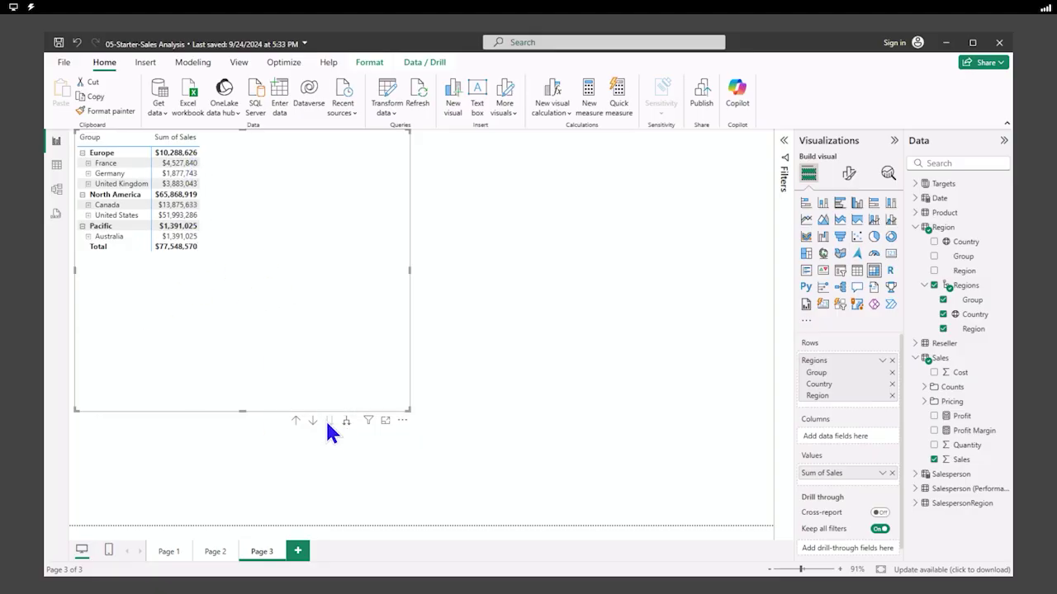
left_click(295, 420)
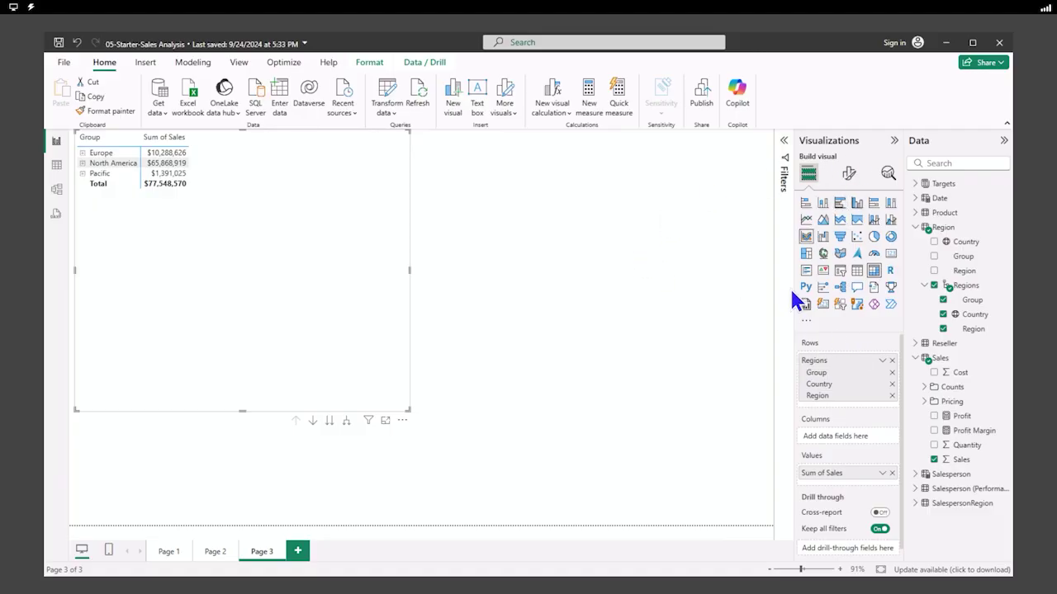
left_click_drag(795, 295, 722, 299)
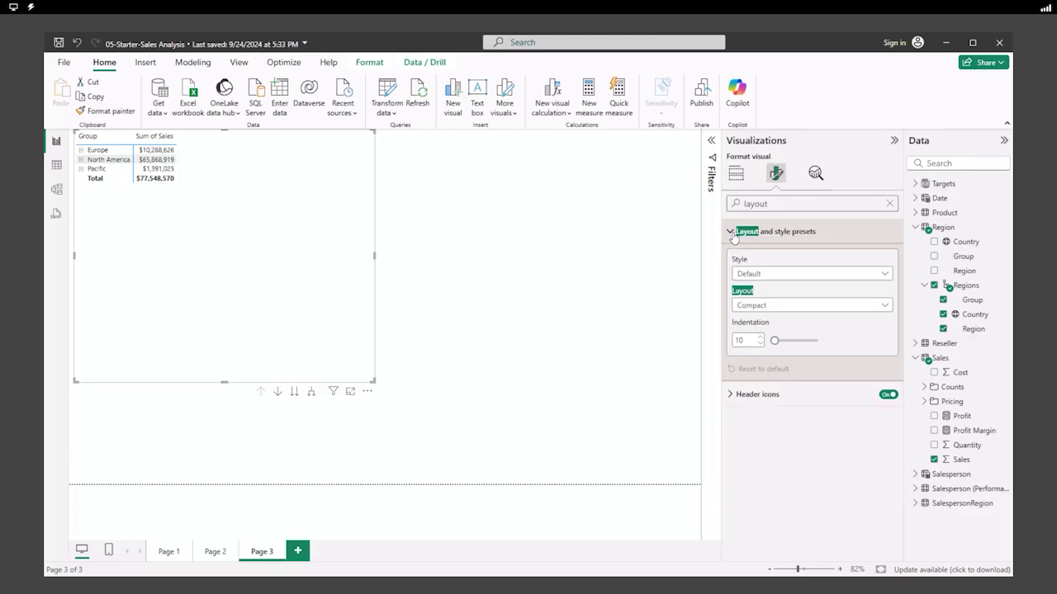
Set the matrix layout to Tabular, expand down to regions, and paste the Sales All Region formula
left_click(881, 305)
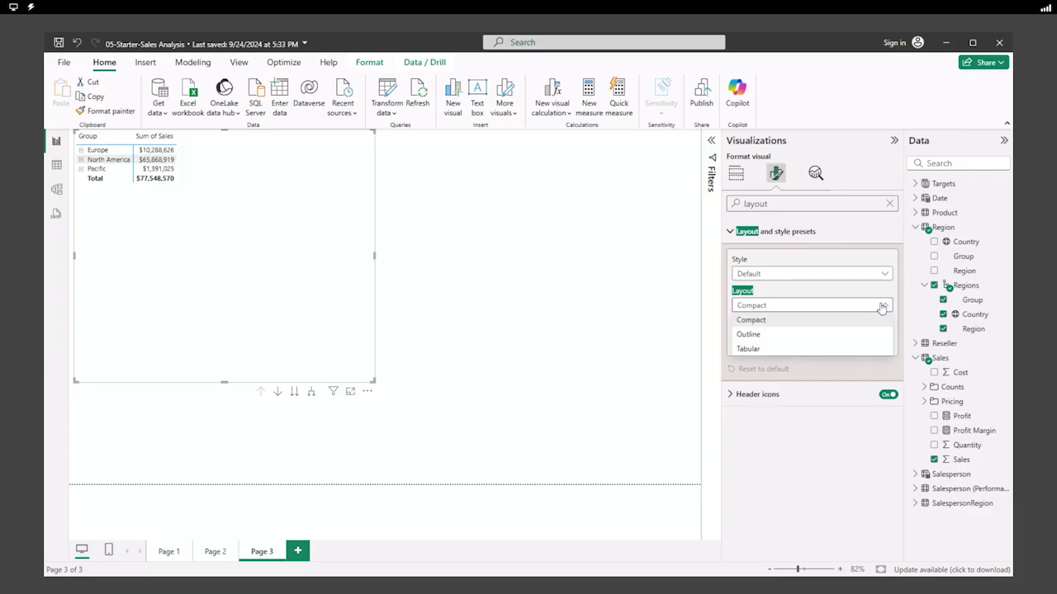
left_click(805, 363)
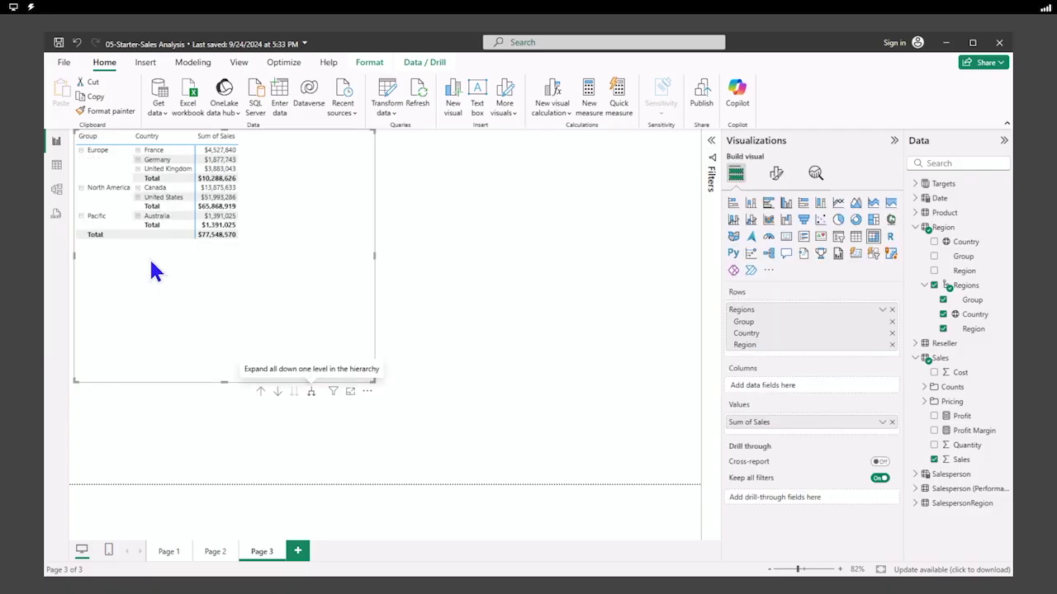
left_click(310, 391)
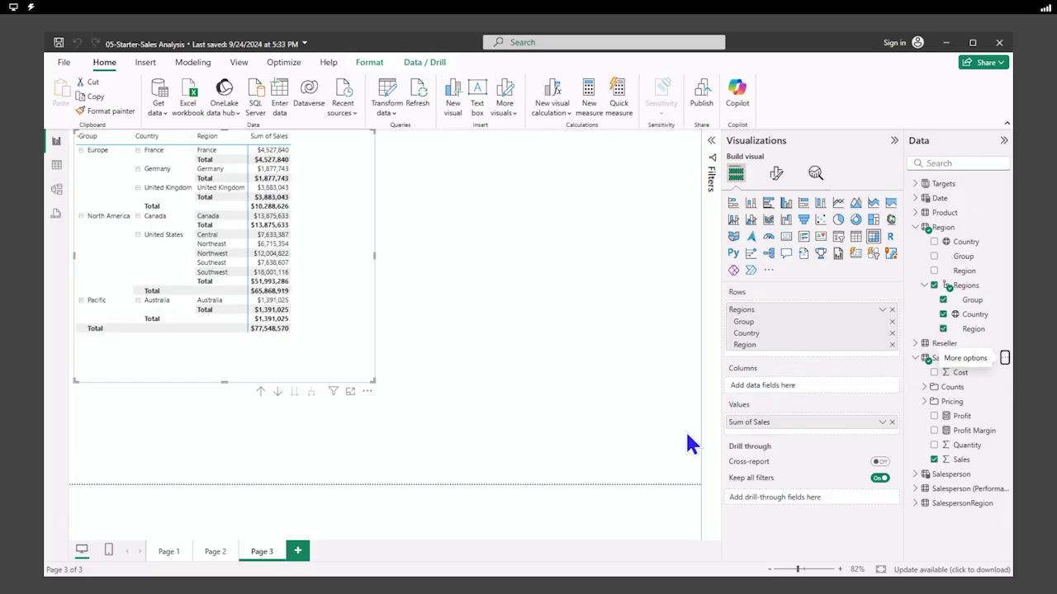
type("Sales All Region = CALCULATE(SUM(Sales[Sales]), REMOVEFILTERS(Region))")
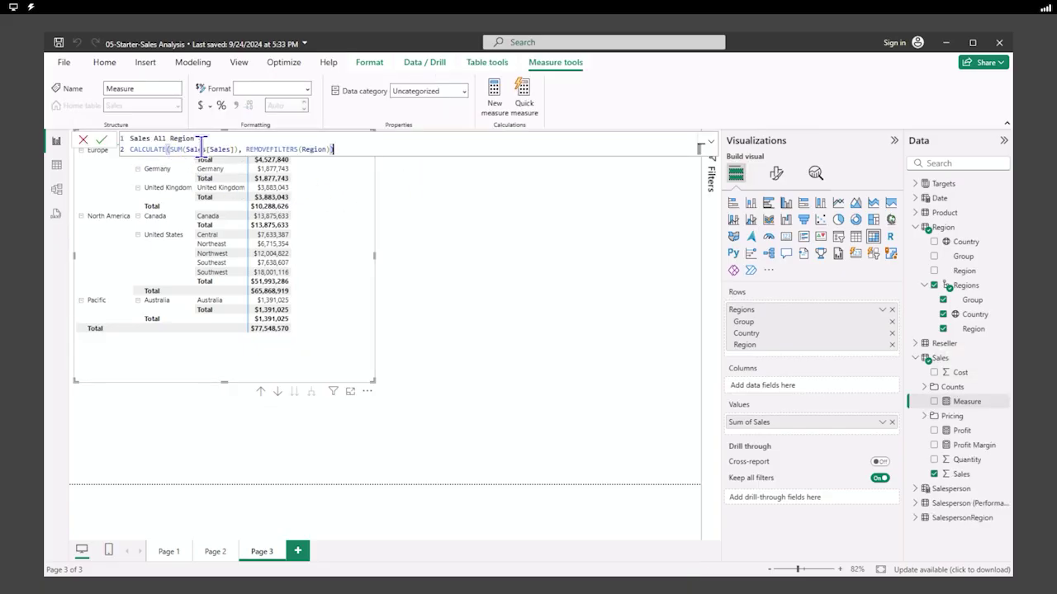
Commit Sales All Region = CALCULATE(SUM(Sales[Sales]), REMOVEFILTERS(Region)) and add it to the matrix
left_click(101, 139)
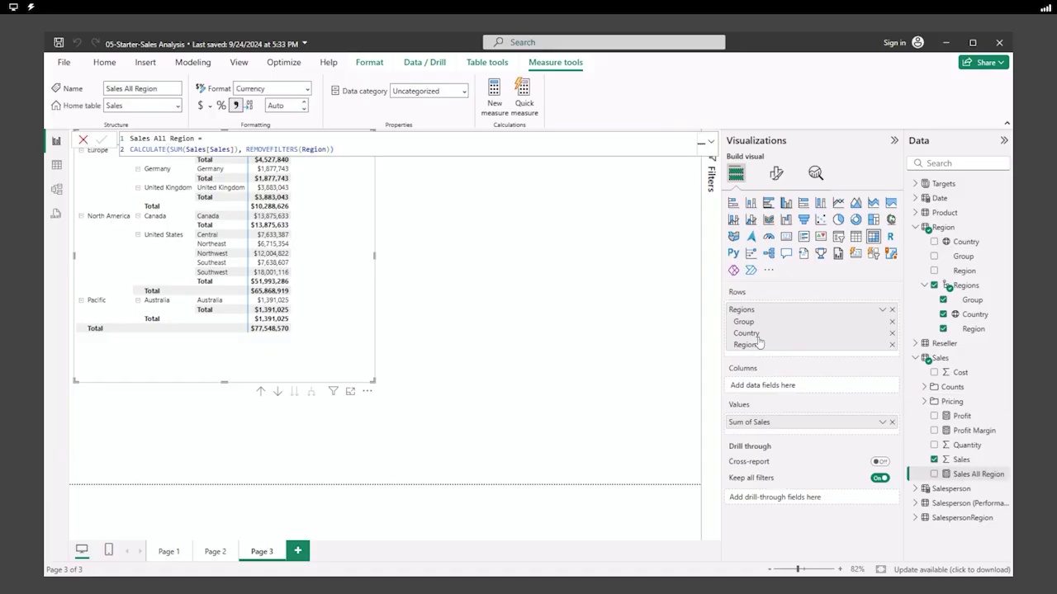
left_click(934, 474)
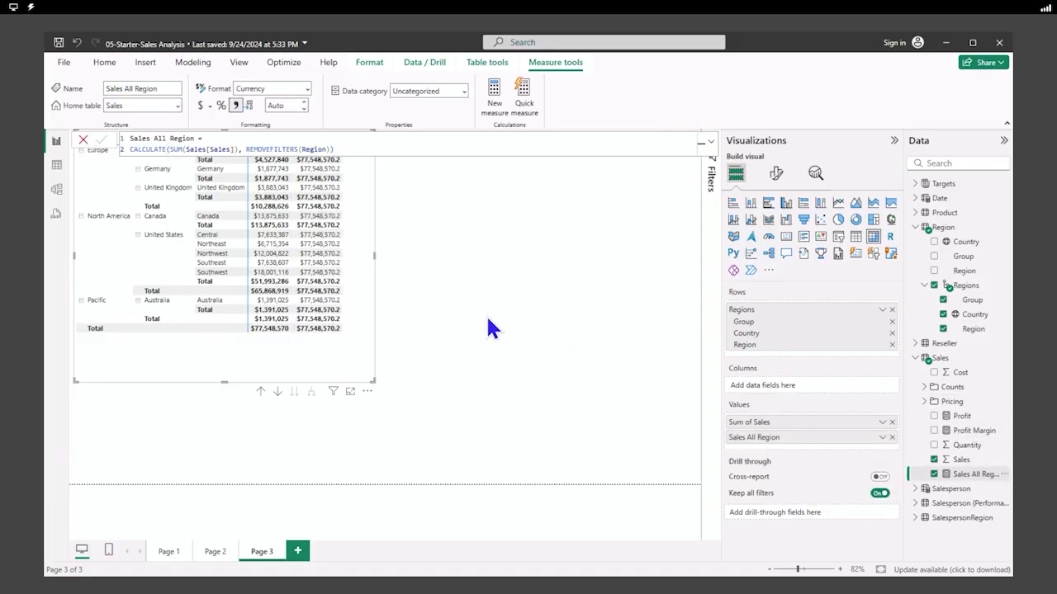
left_click(596, 181)
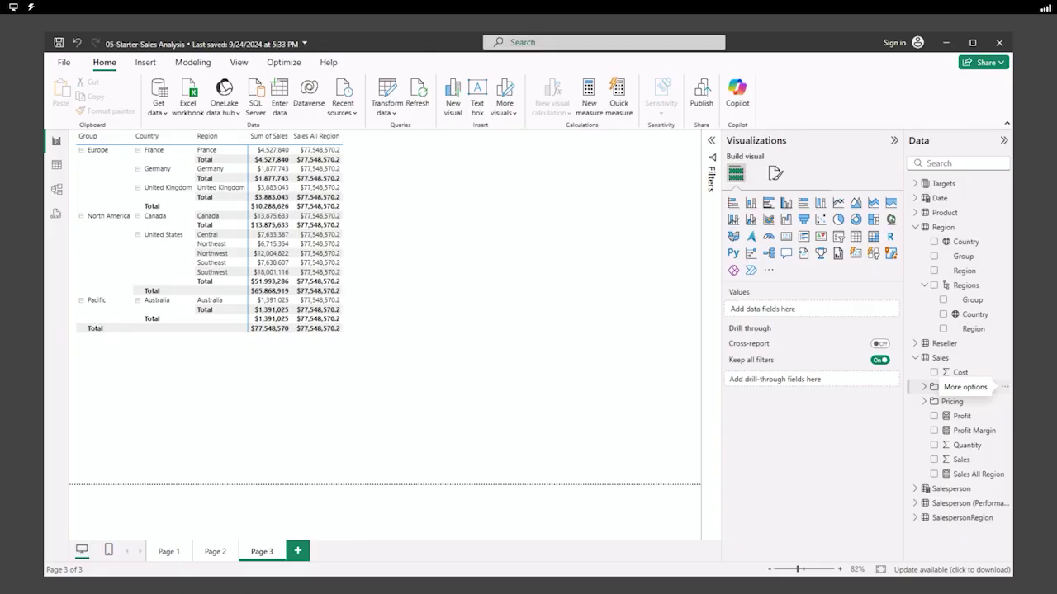
Rewrite the measure as Sales % All Region using DIVIDE over the all-region total
left_click(979, 475)
left_click(681, 154)
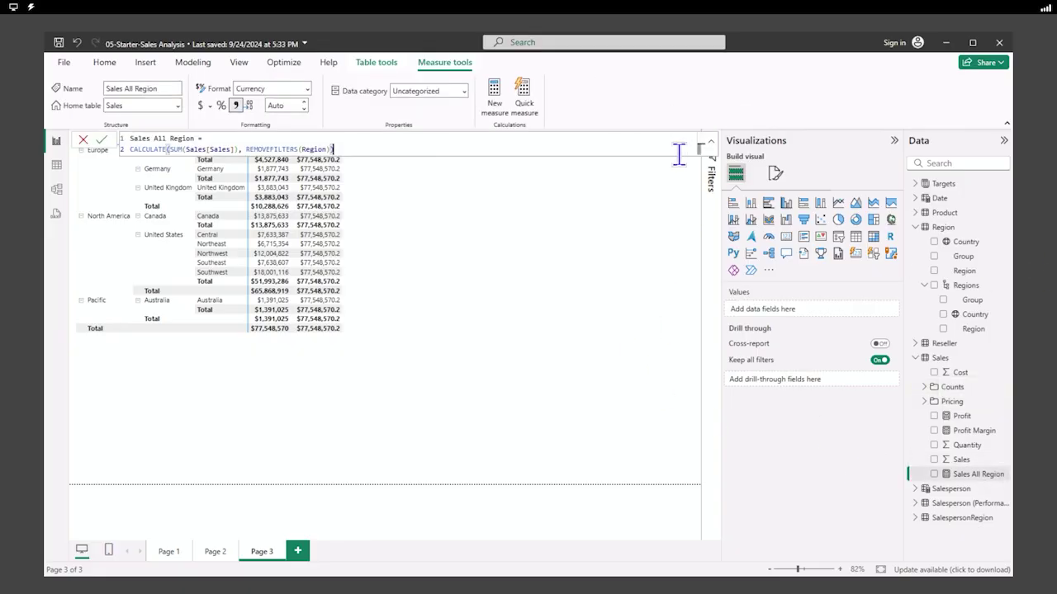
key("ctrl+a")
type("Sales % All Region = DIVIDE(     SUM(Sales[Sales]),     CALCULATE(         SUM(Sales[Sales]),         REMOVEFILTERS(Region)     ) )")
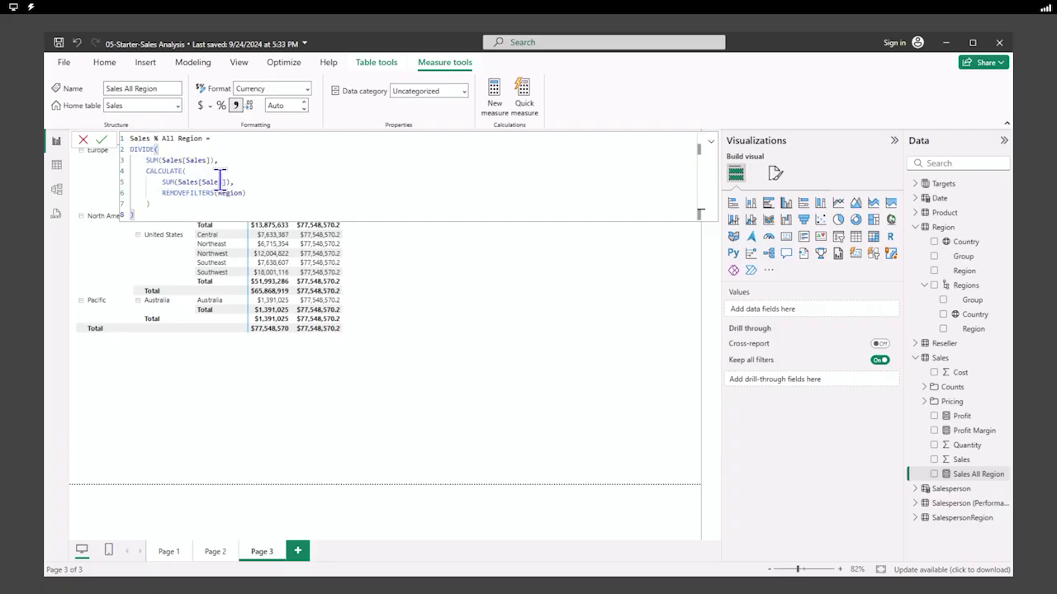
left_click(107, 141)
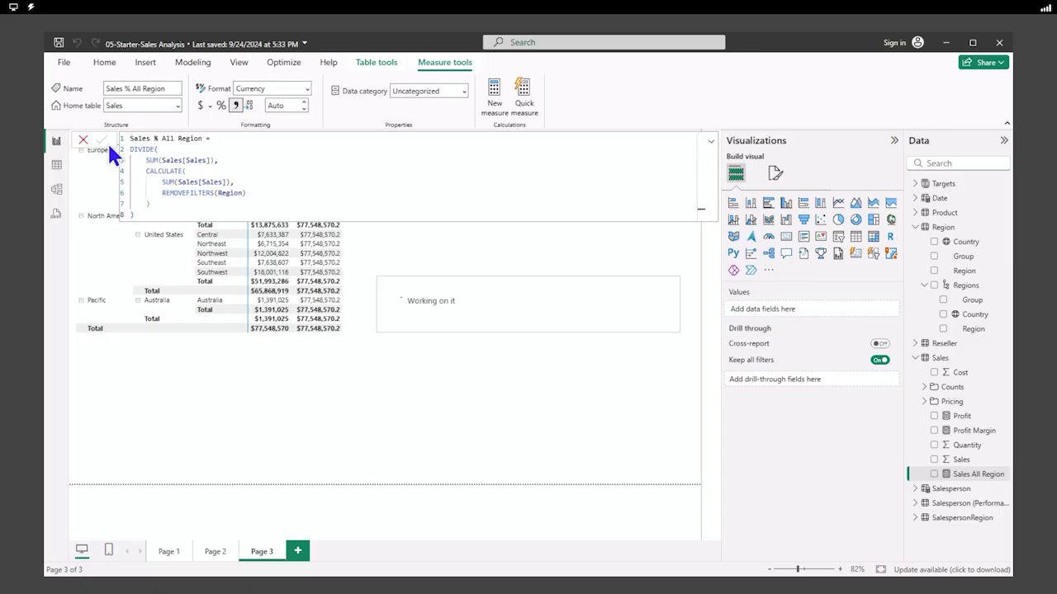
left_click(372, 224)
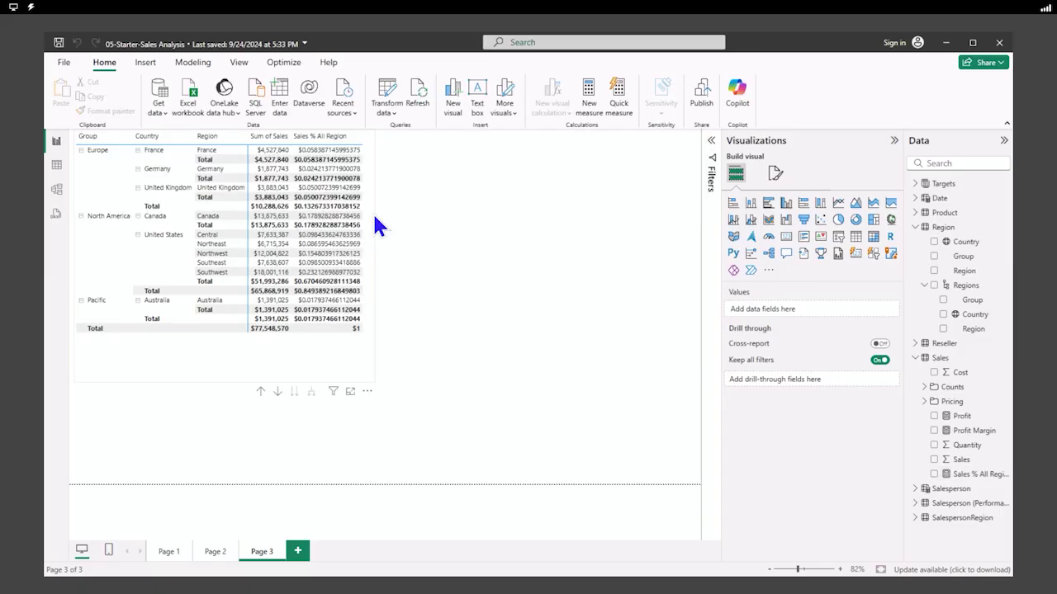
Format Sales % All Region as Percentage and save the report
left_click(984, 473)
left_click(304, 90)
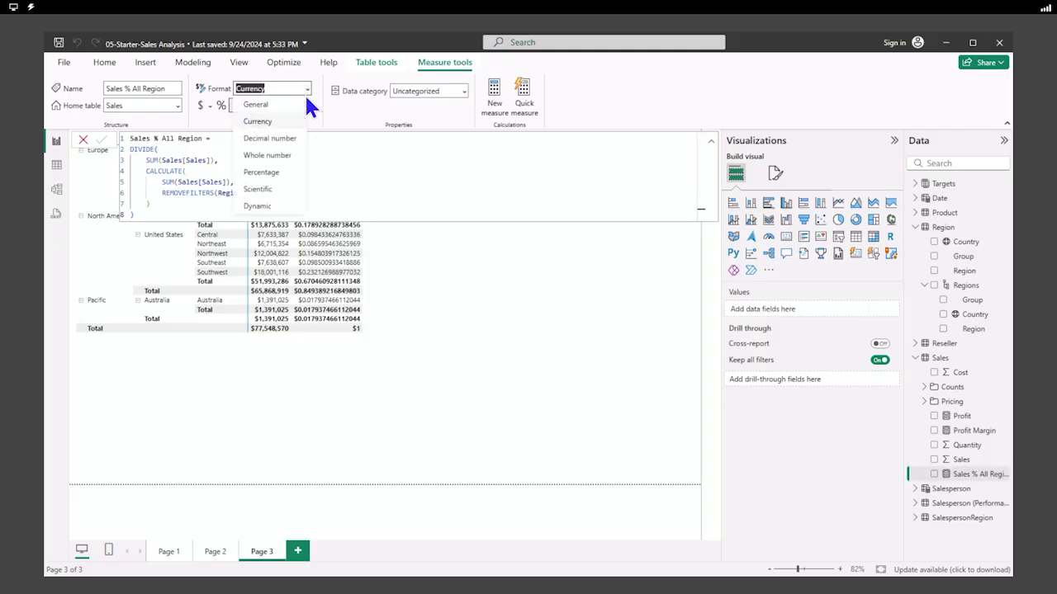
left_click(261, 171)
left_click(352, 386)
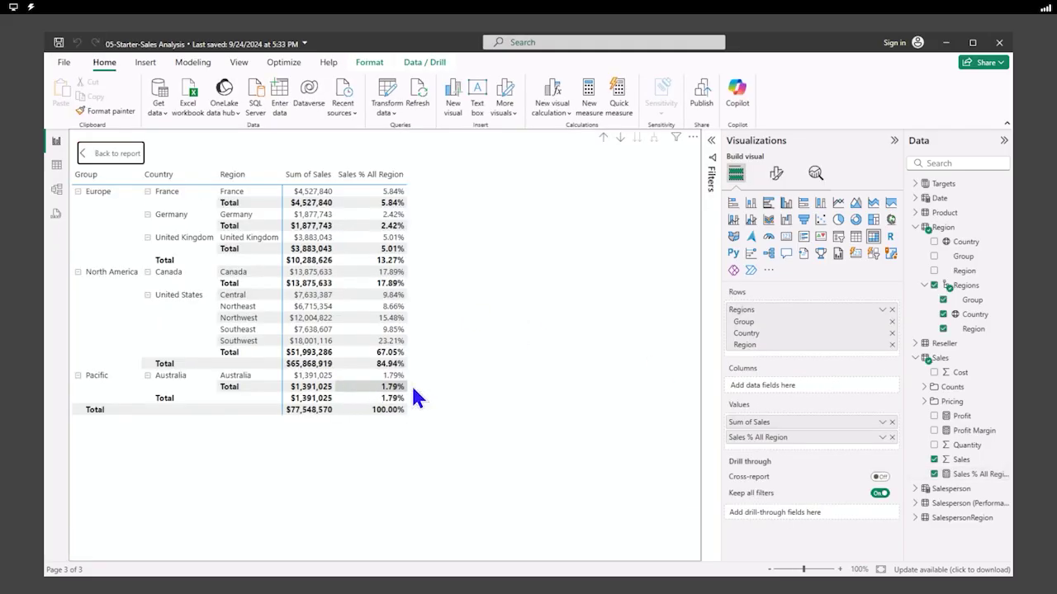
left_click(59, 43)
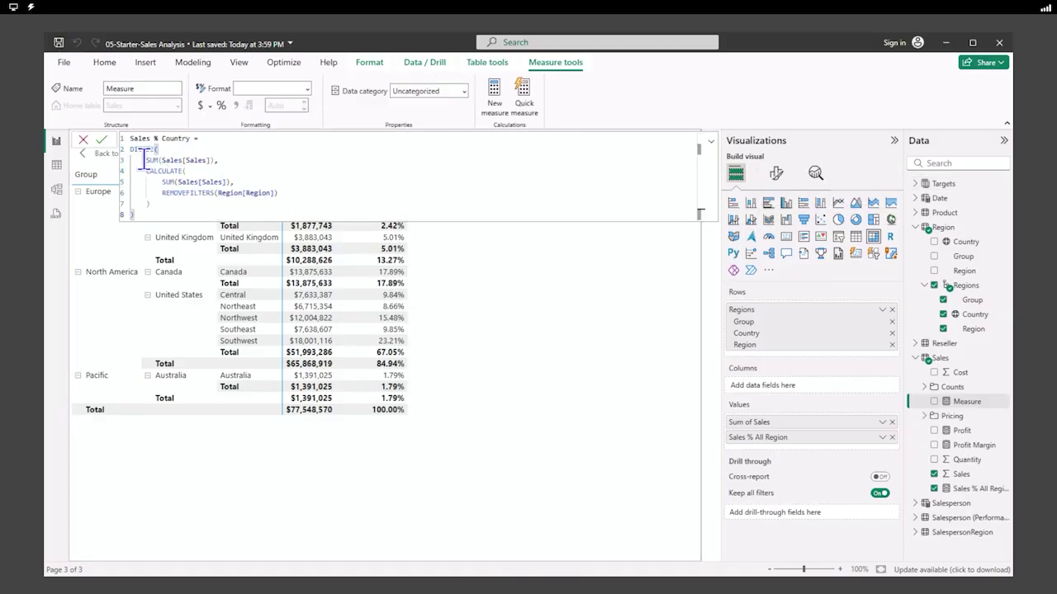
Commit Sales % Country, add it to the matrix, and format it as Percentage
left_click(99, 140)
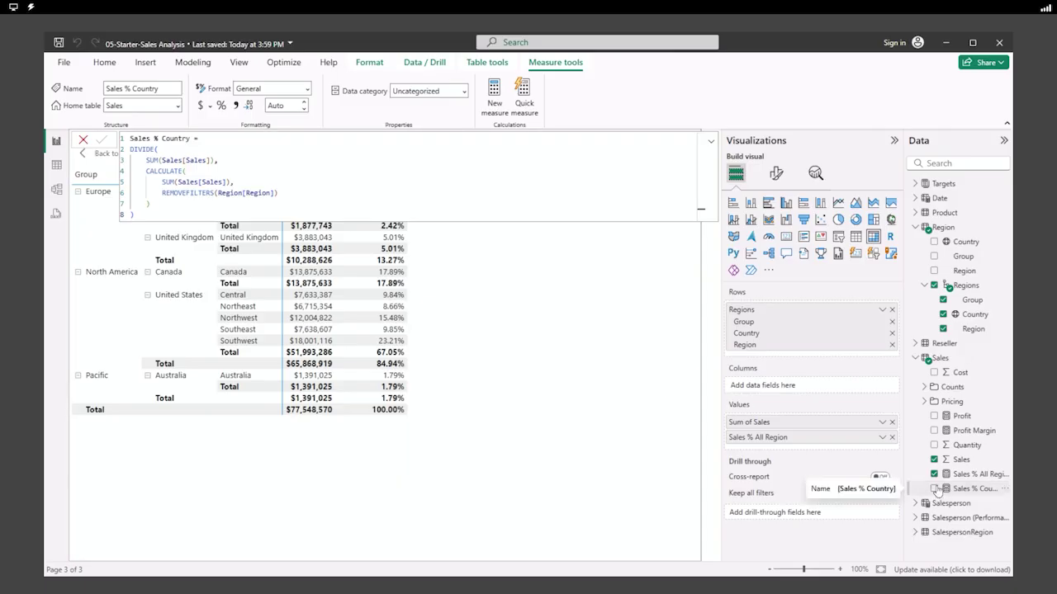
left_click(934, 488)
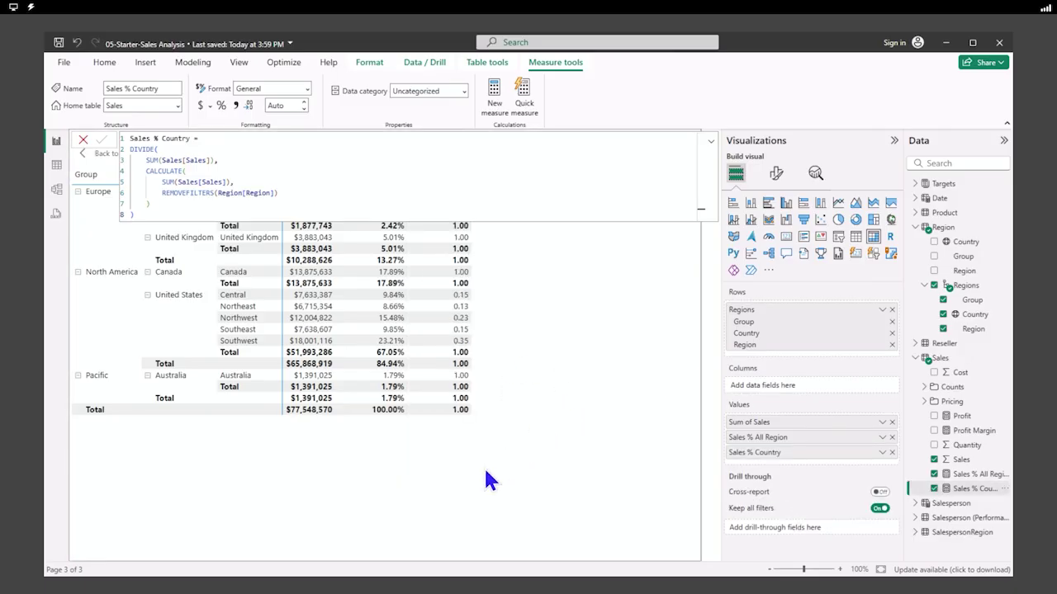
left_click(273, 89)
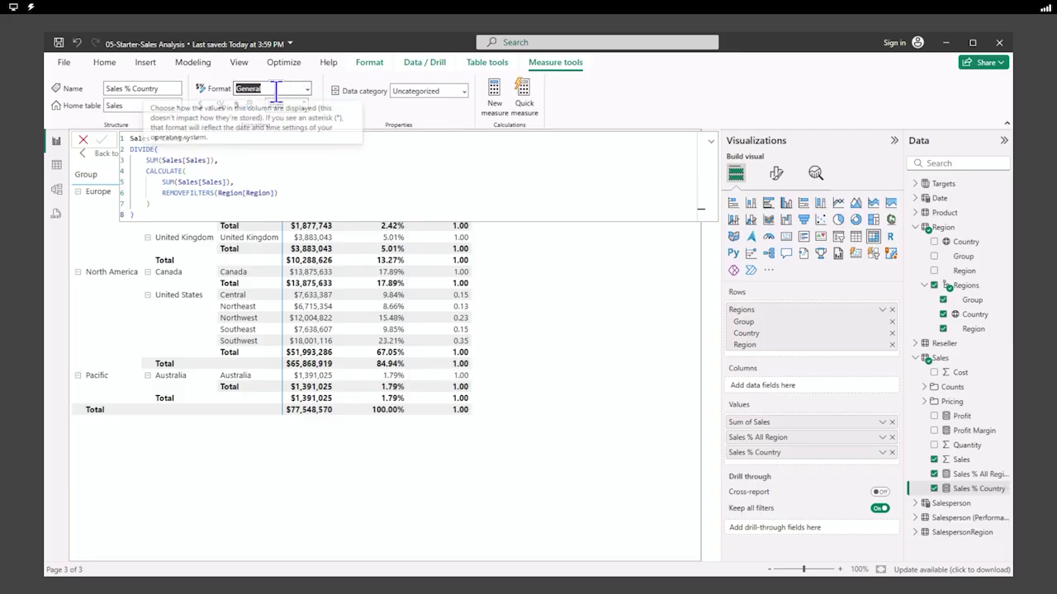
type("Percentage")
key("Return")
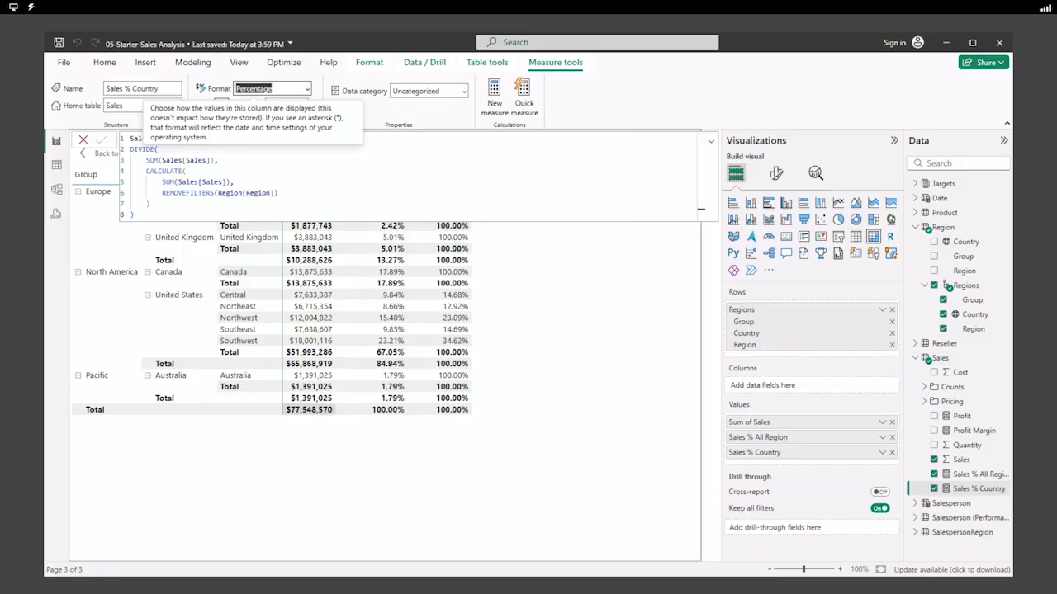
Replace the Sales % Country formula with an ISINSCOPE-guarded version and commit it
left_click(237, 184)
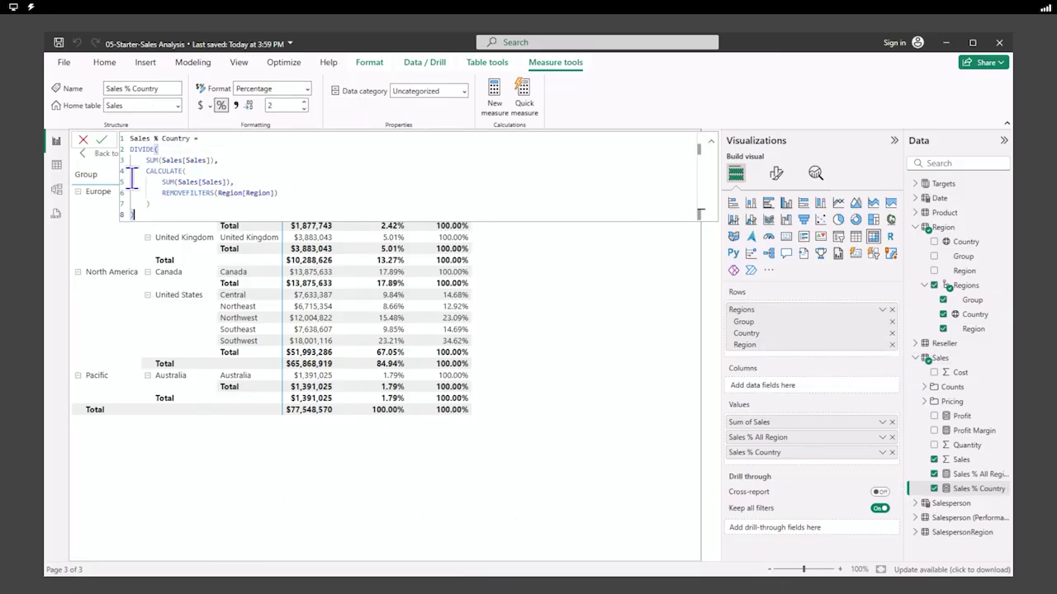
left_click_drag(158, 213, 116, 136)
type("Sales % Country = IF(     ISINSCOPE(Region[Region]),     DIVIDE(         SUM(Sales[Sales]),         CALCULATE(             SUM(Sales[Sales]),             REMOVEFILTERS(Region[Region])         )     ) )")
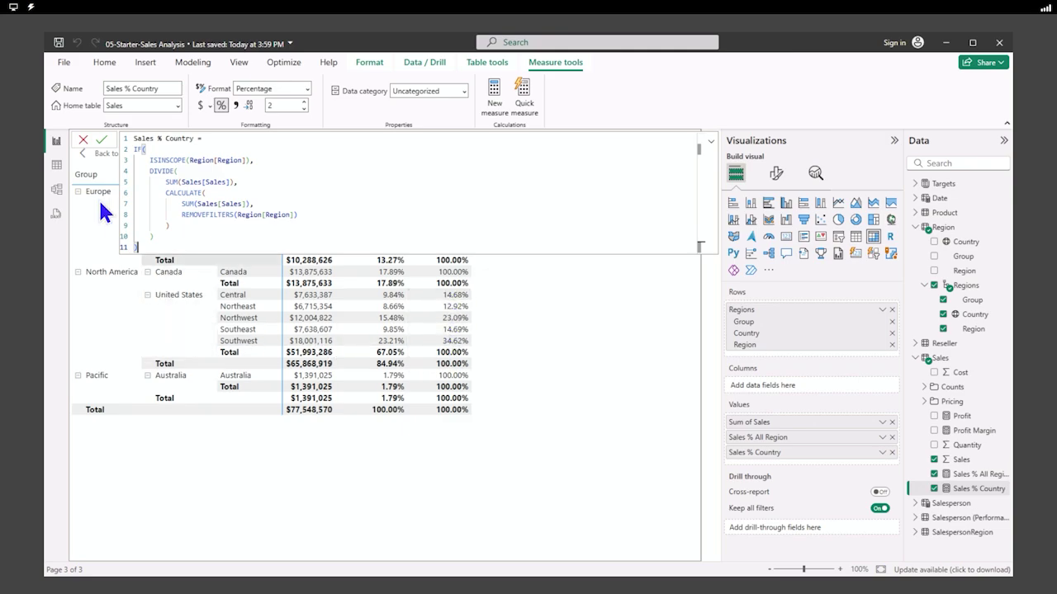
left_click(102, 140)
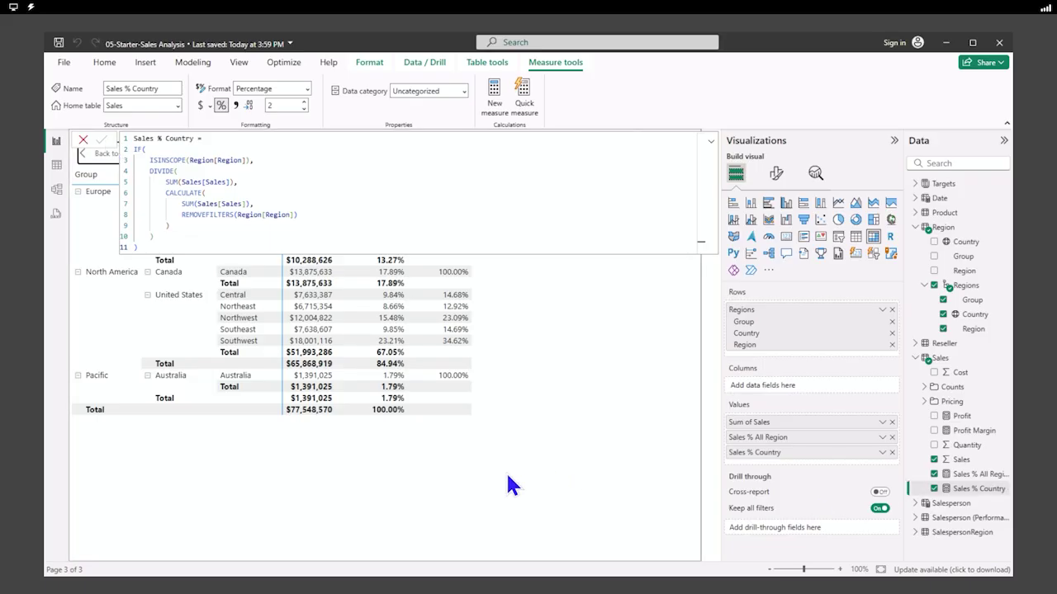
left_click(711, 140)
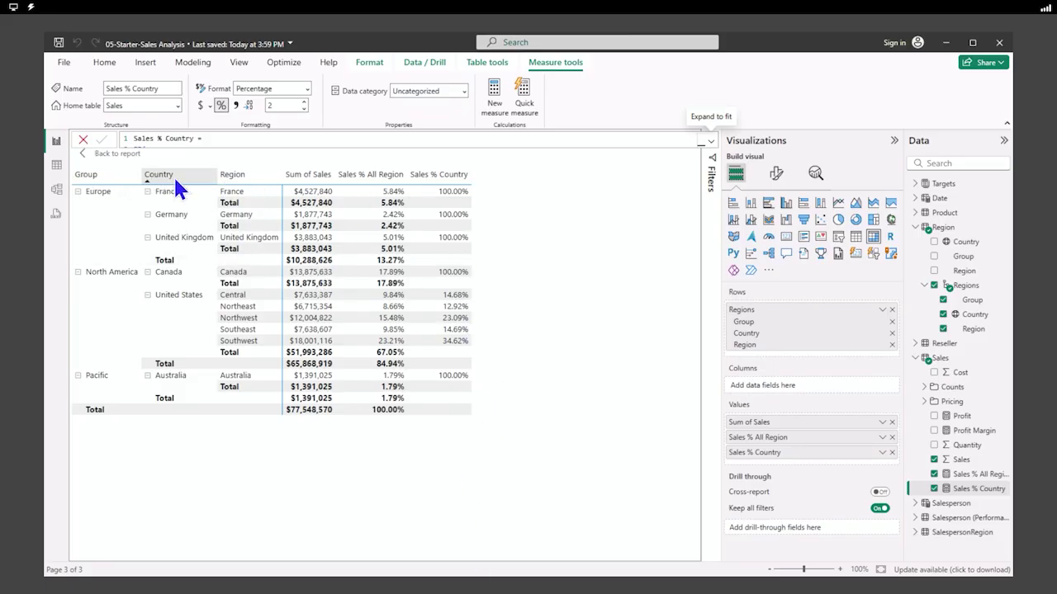
Return to the report page, drill the matrix up, then expand all levels
left_click(86, 154)
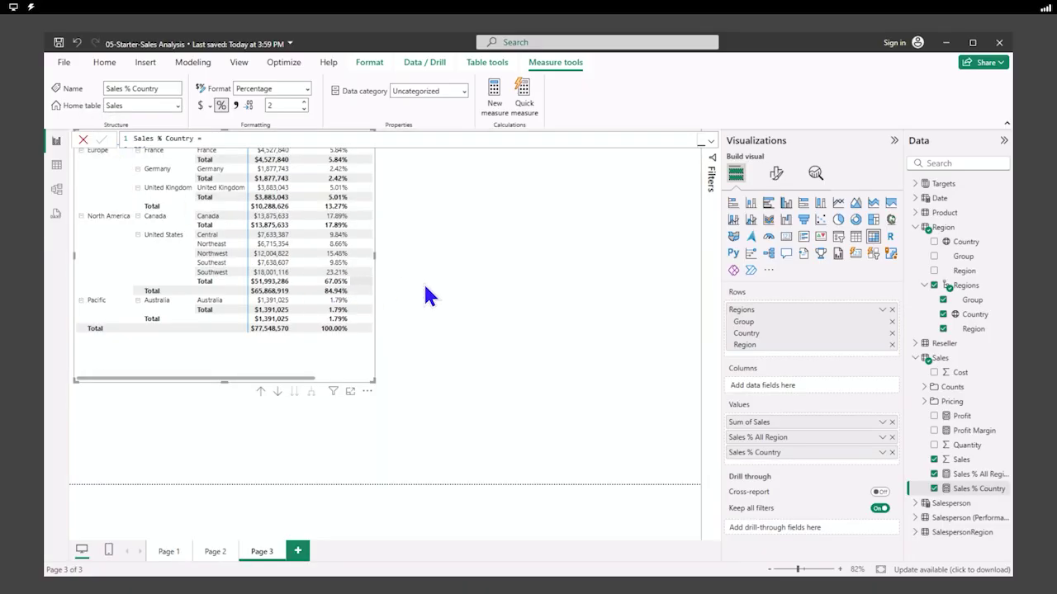
left_click(260, 393)
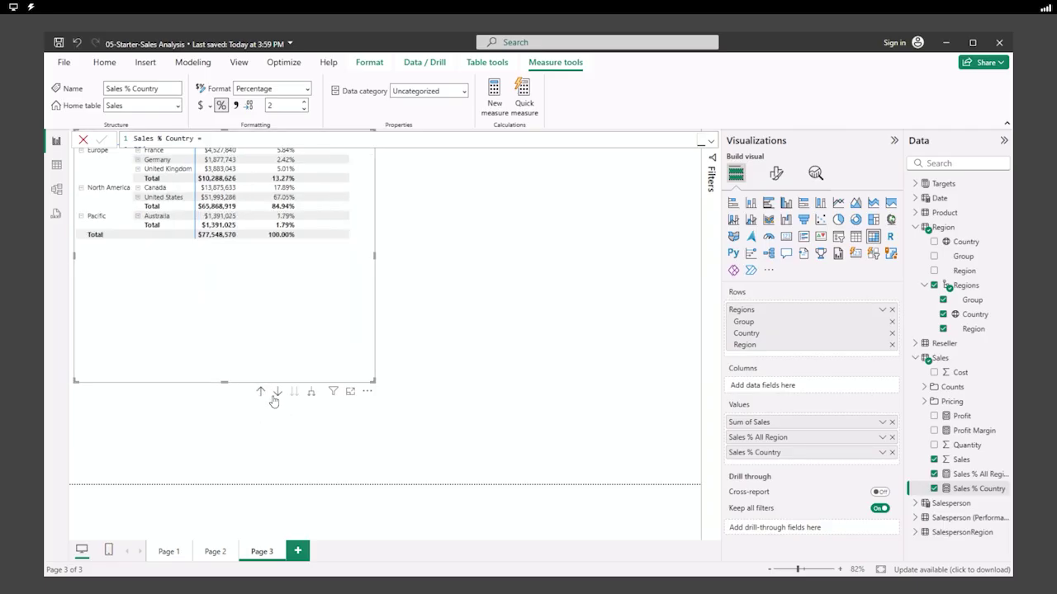
left_click(276, 394)
left_click(310, 391)
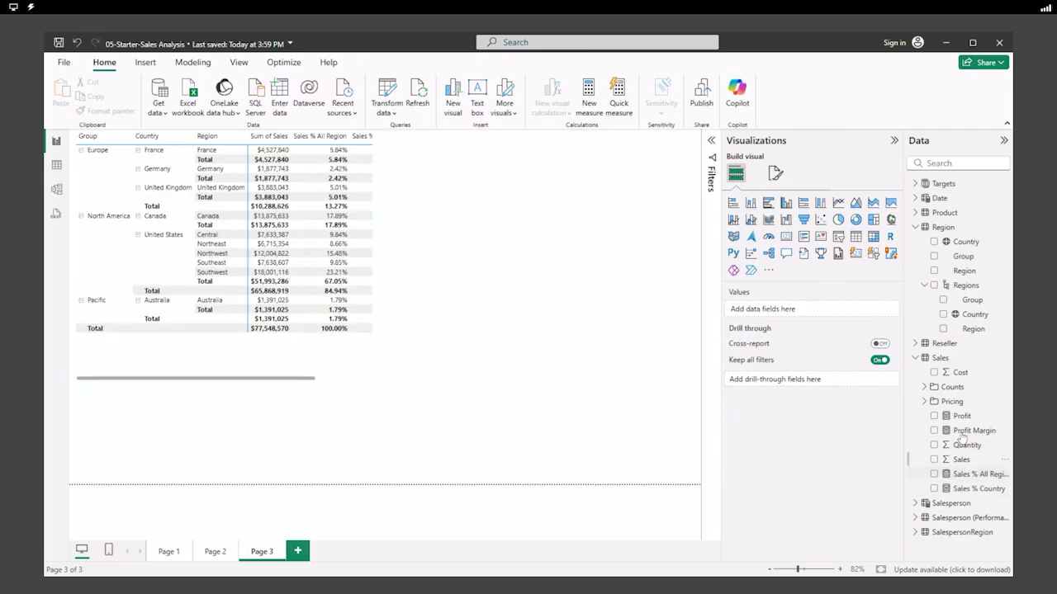
Create a new Sales % Group measure in the Sales table from the pasted formula
left_click(1004, 364)
left_click(650, 242)
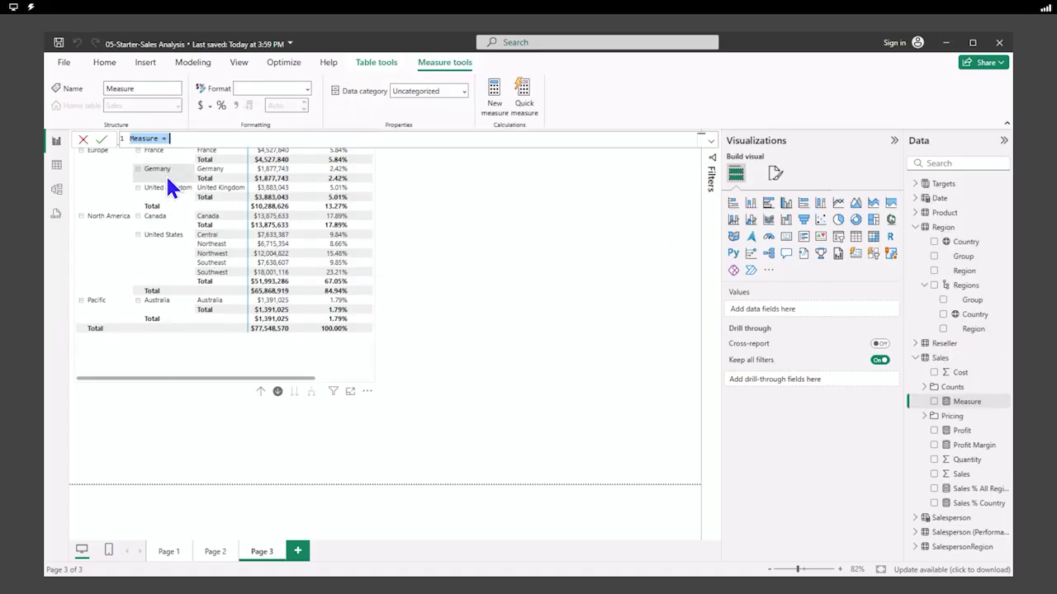
type("Sales % Group = IF(     ISINSCOPE(Region[Region])         || ISINSCOPE(Region[Country]),     DIVIDE(         SUM(Sales[Sales]),         CALCULATE(             SUM(Sales[Sales]),             REMOVEFILTERS(                 Region[Region],                 Region[Country]             )         )     ) )")
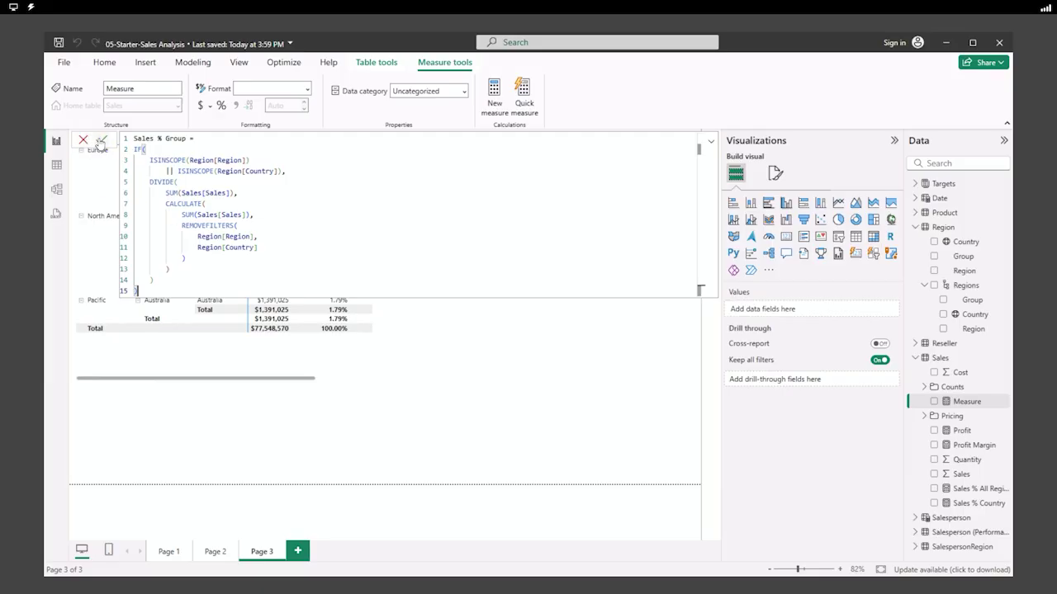
left_click(100, 140)
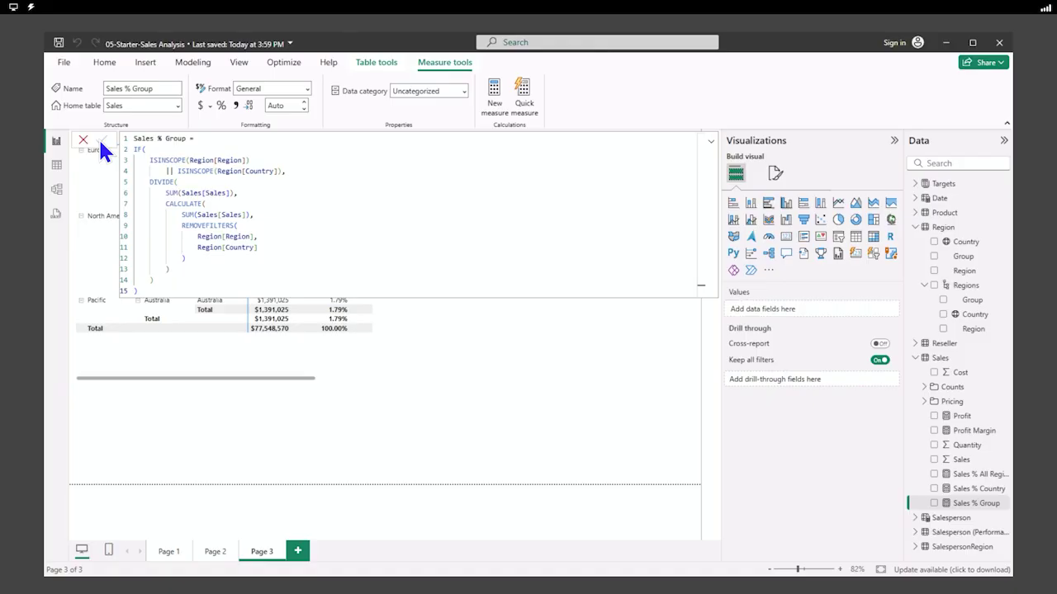
Add Sales % Group to the Page 3 matrix, re-expand it, and select the measure in Model view
left_click(124, 322)
left_click(934, 502)
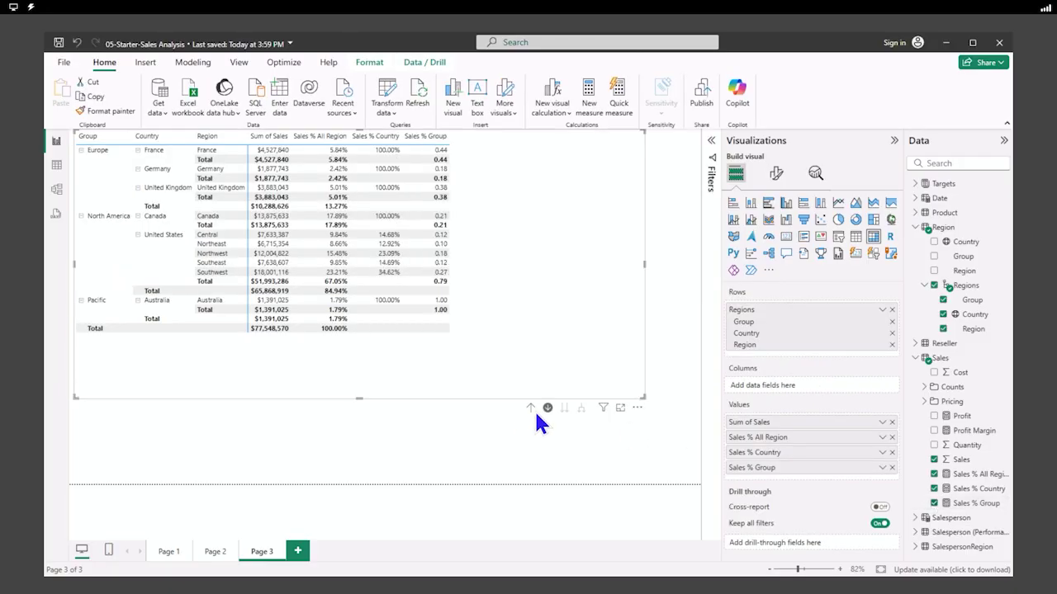
left_click(531, 408)
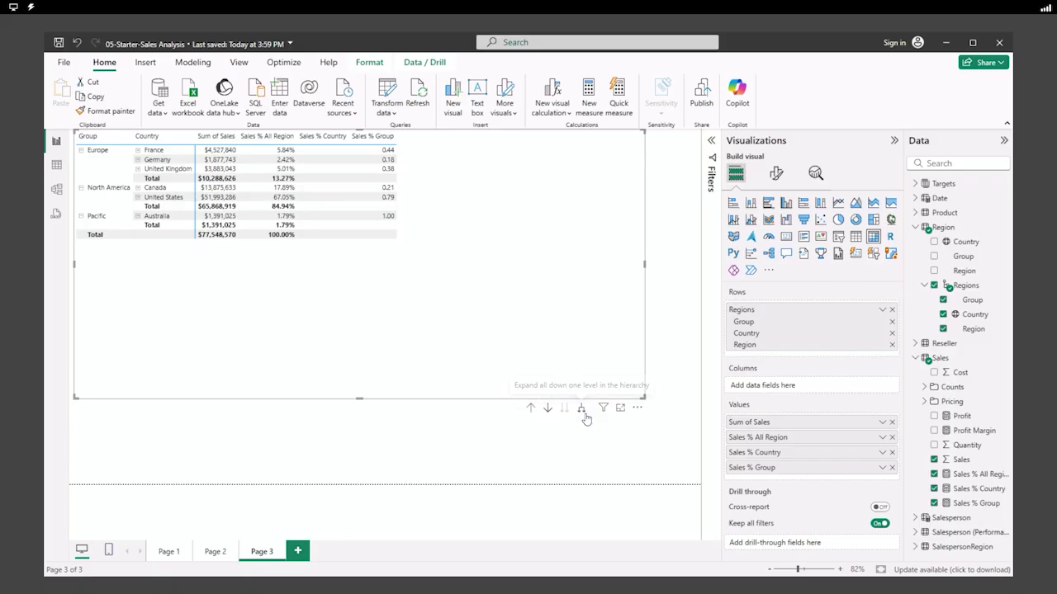
left_click(582, 410)
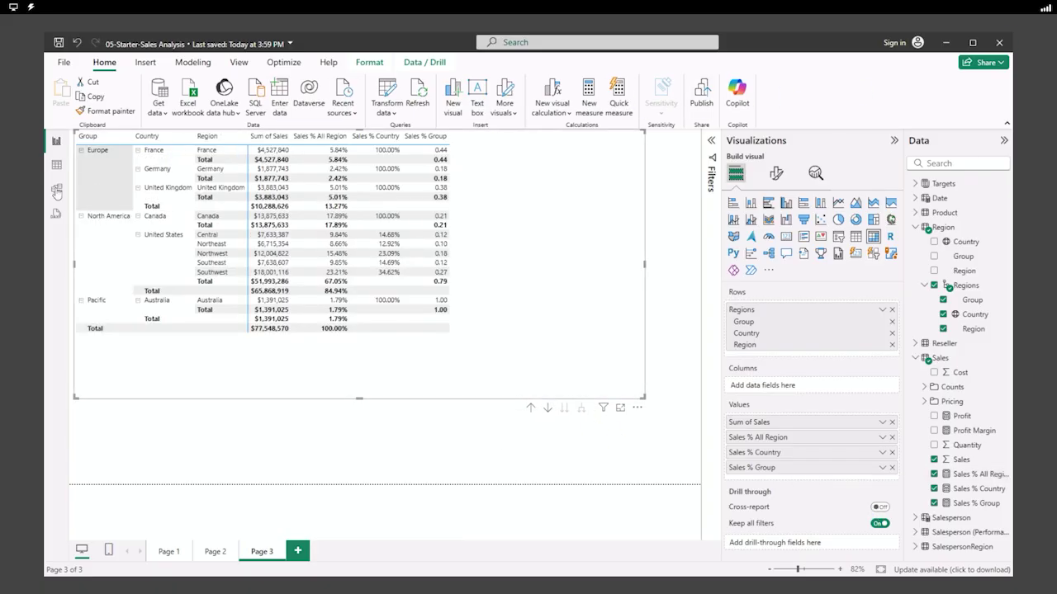
left_click(56, 188)
left_click(903, 476)
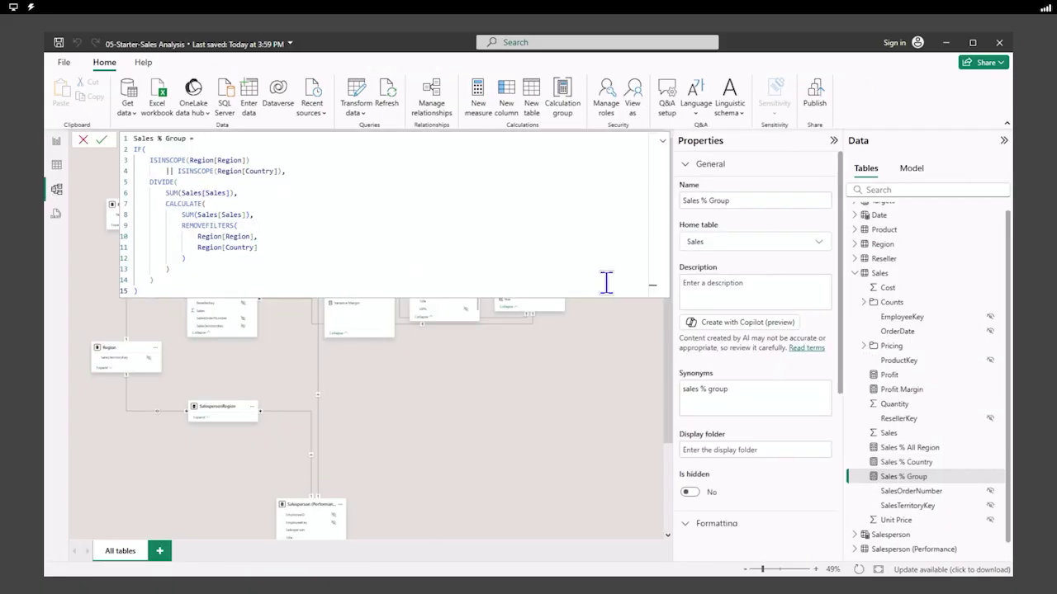
Assign Sales % All Region, Sales % Country and Sales % Group the 'Ratios' display folder
left_click(661, 141)
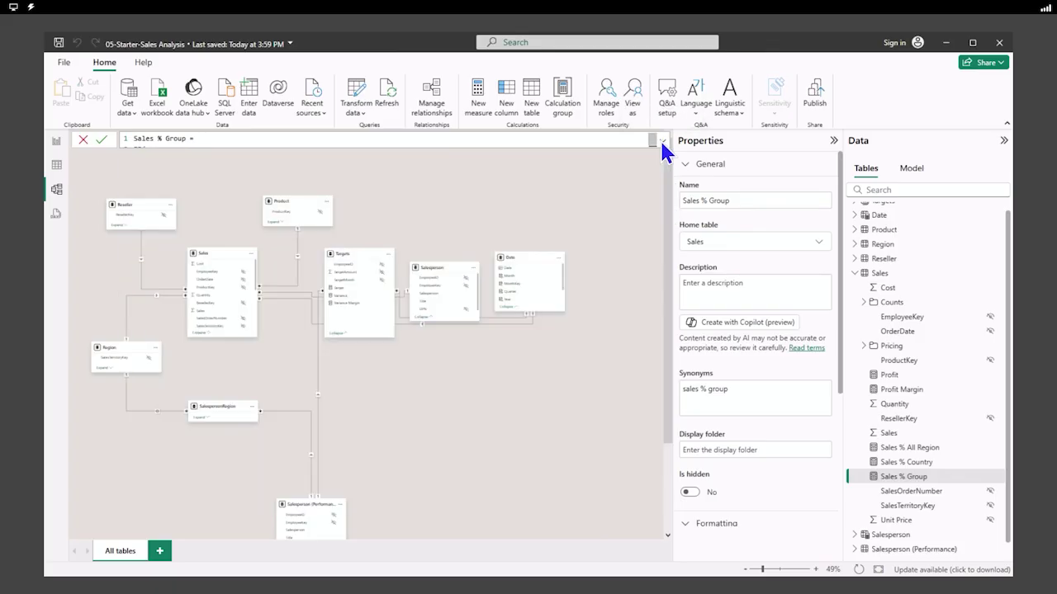
left_click(903, 453, "shift")
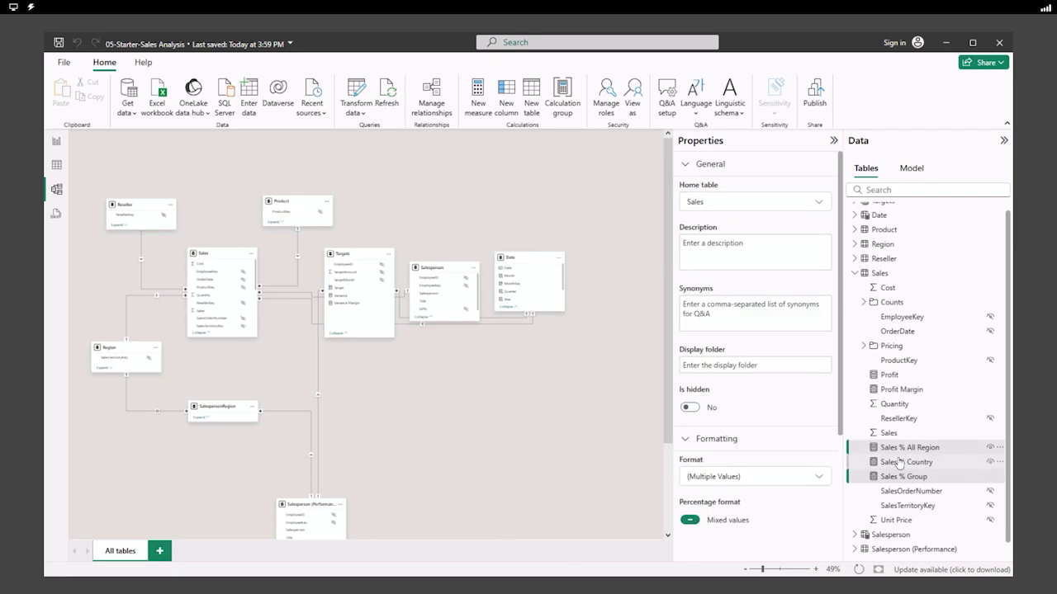
left_click(761, 366)
type("Ratios")
key("Return")
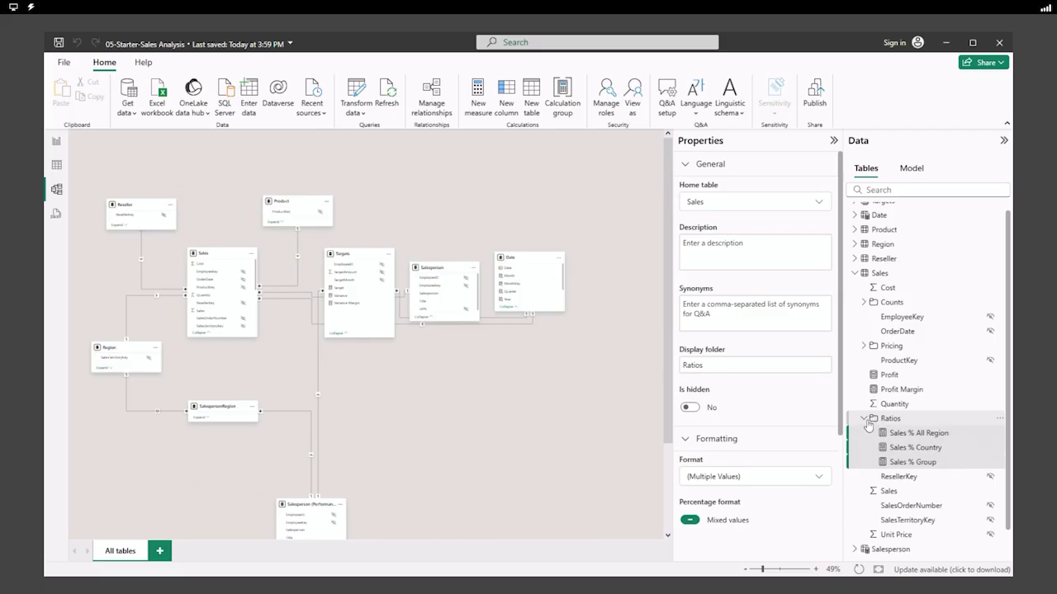
left_click(865, 421)
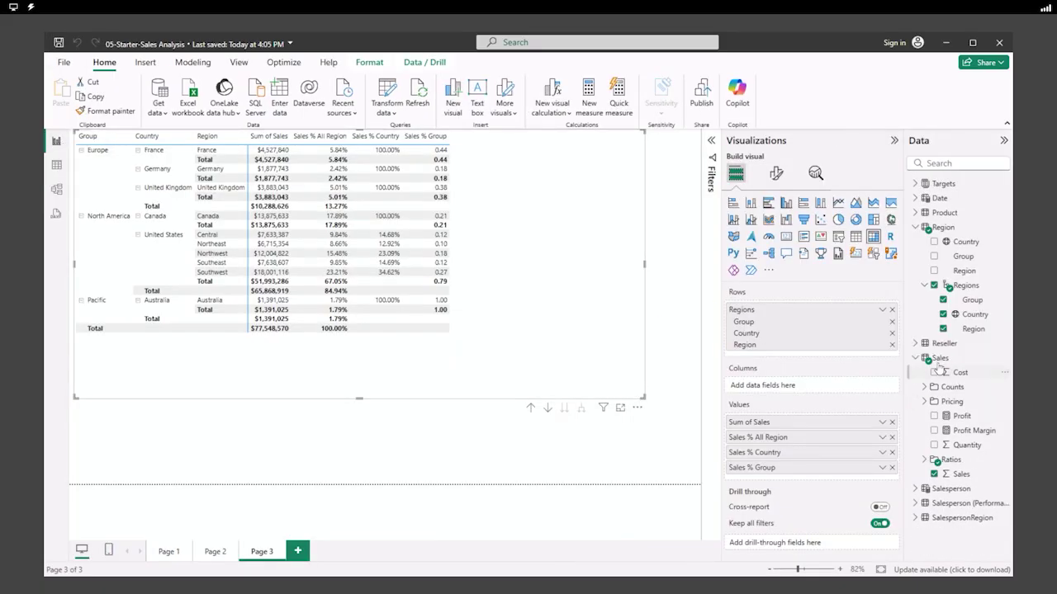
Create Sales YTD = TOTALYTD(SUM(Sales[Sales]),'Date'[Date],"6-30") in the Sales table
left_click(1004, 359)
left_click(961, 129)
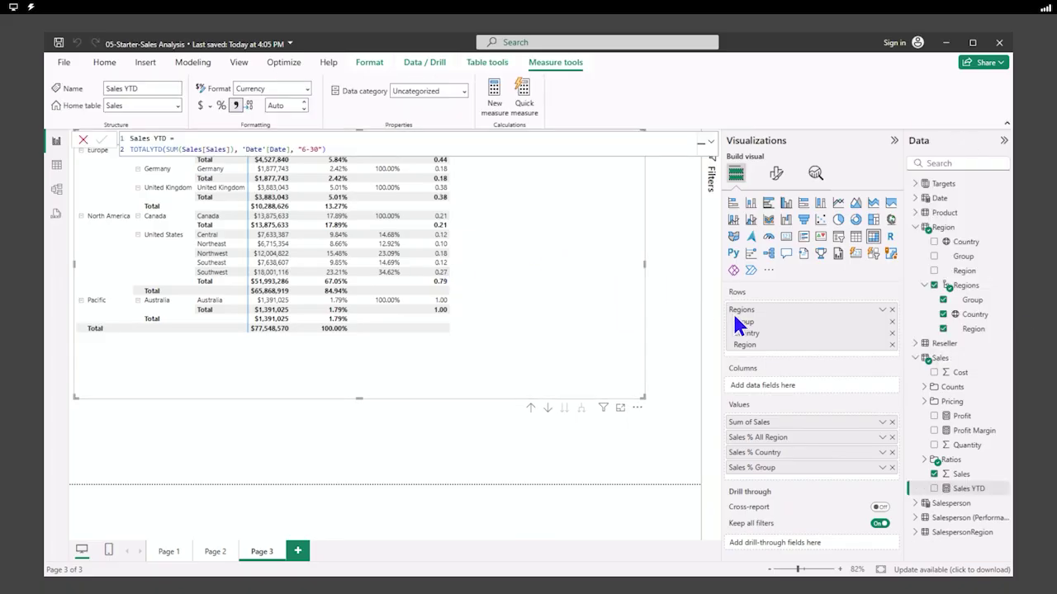
left_click(192, 157)
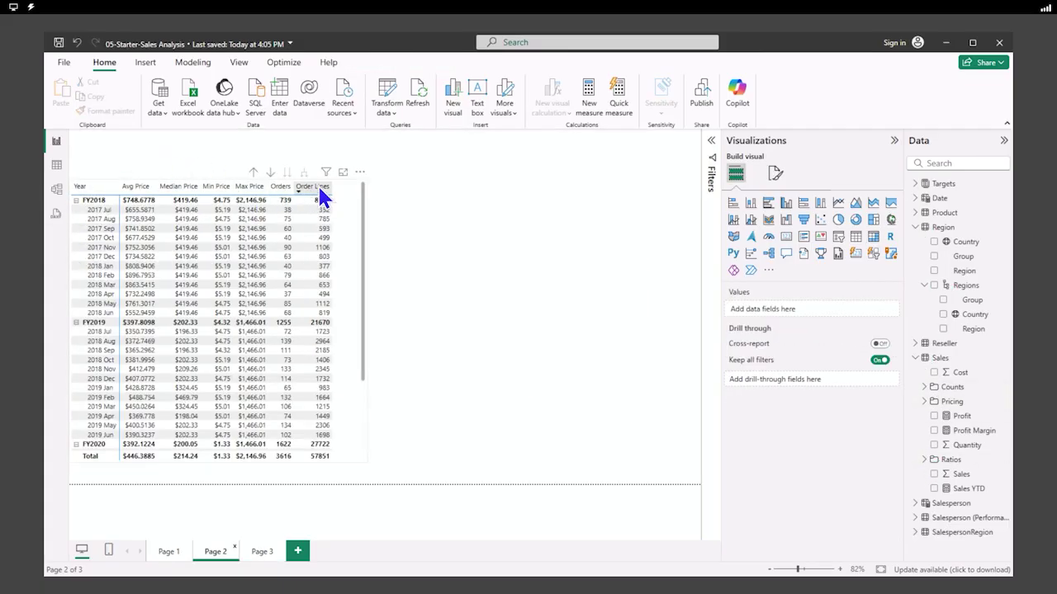
Add Sales and Sales YTD to the Page 2 matrix and widen it to fit
left_click(349, 394)
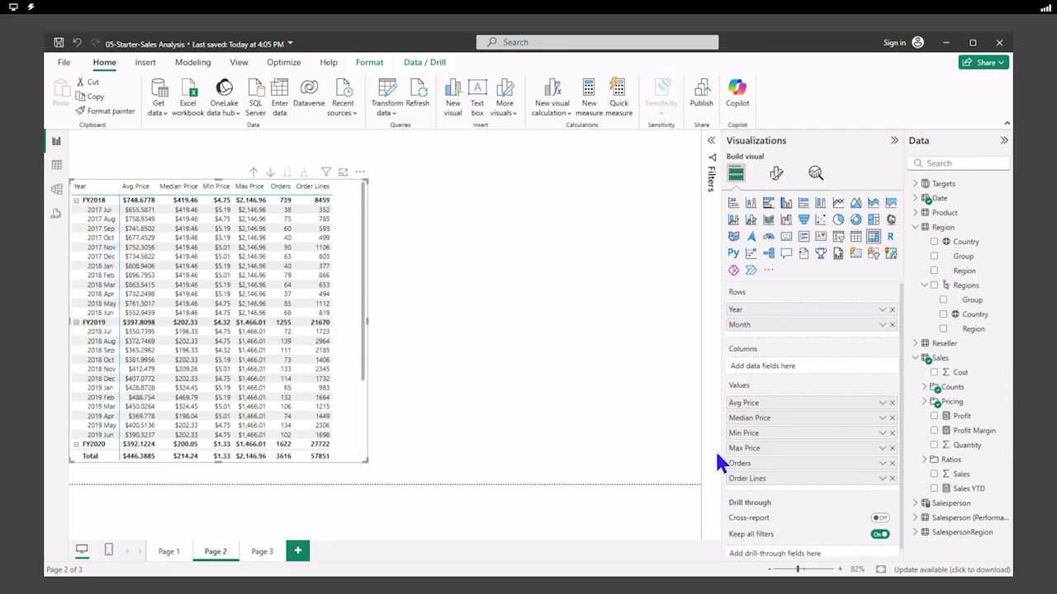
left_click(933, 475)
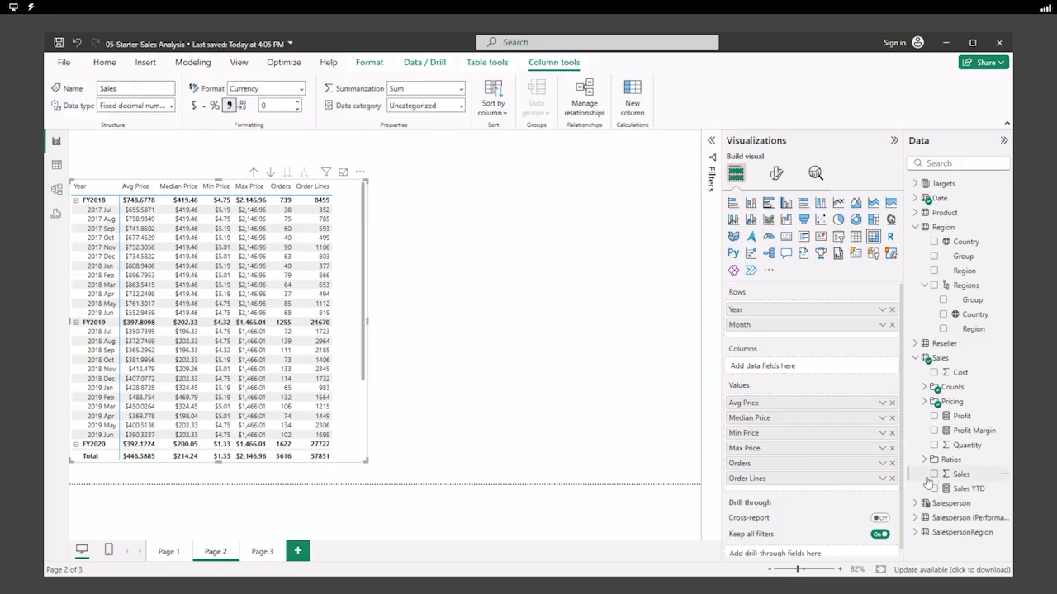
left_click(933, 488)
left_click_drag(368, 322, 462, 321)
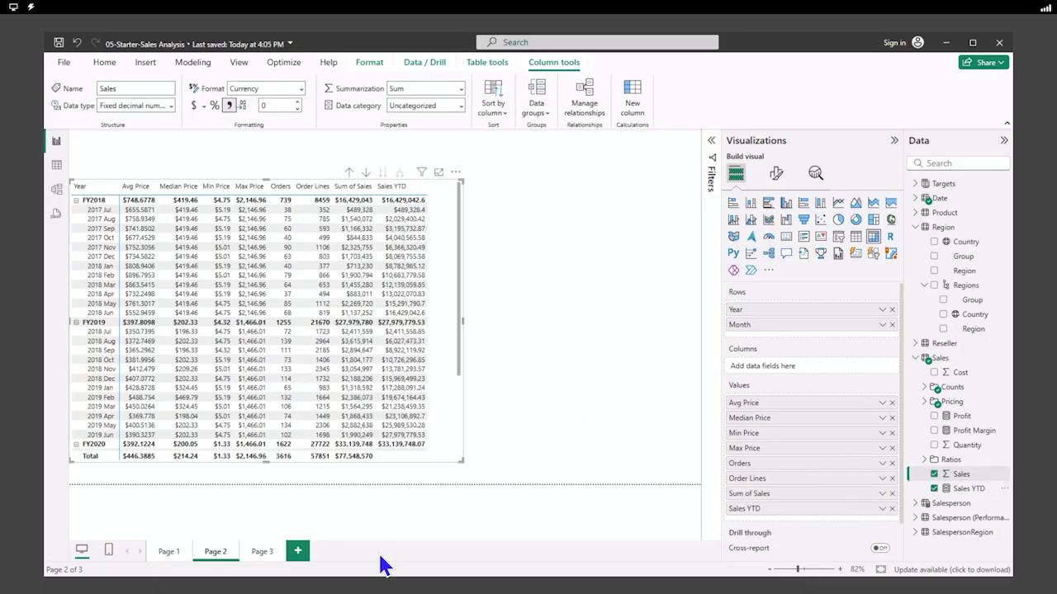
left_click(553, 425)
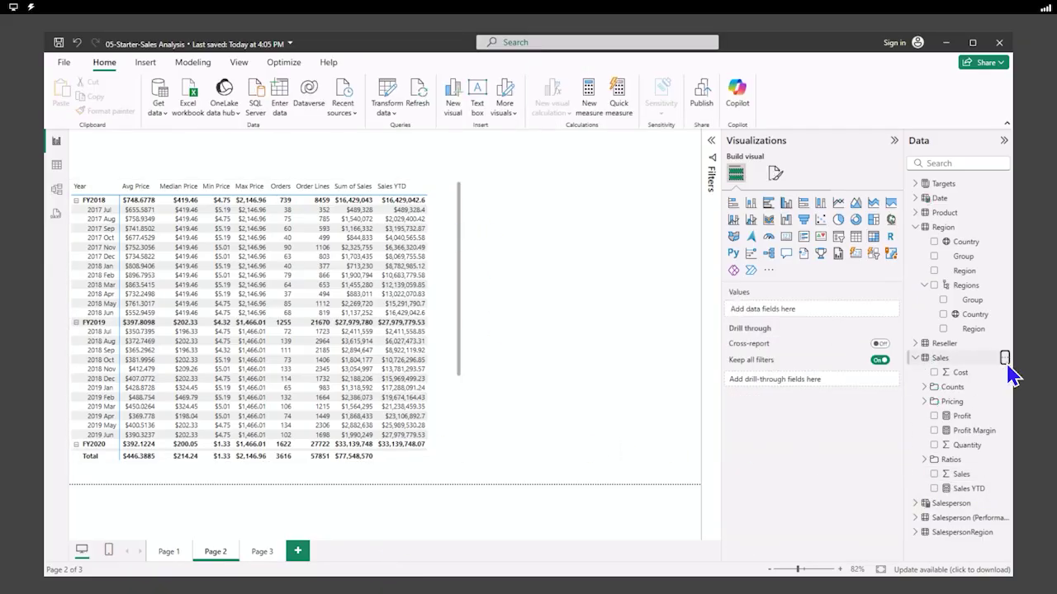
left_click(1003, 360)
left_click(932, 133)
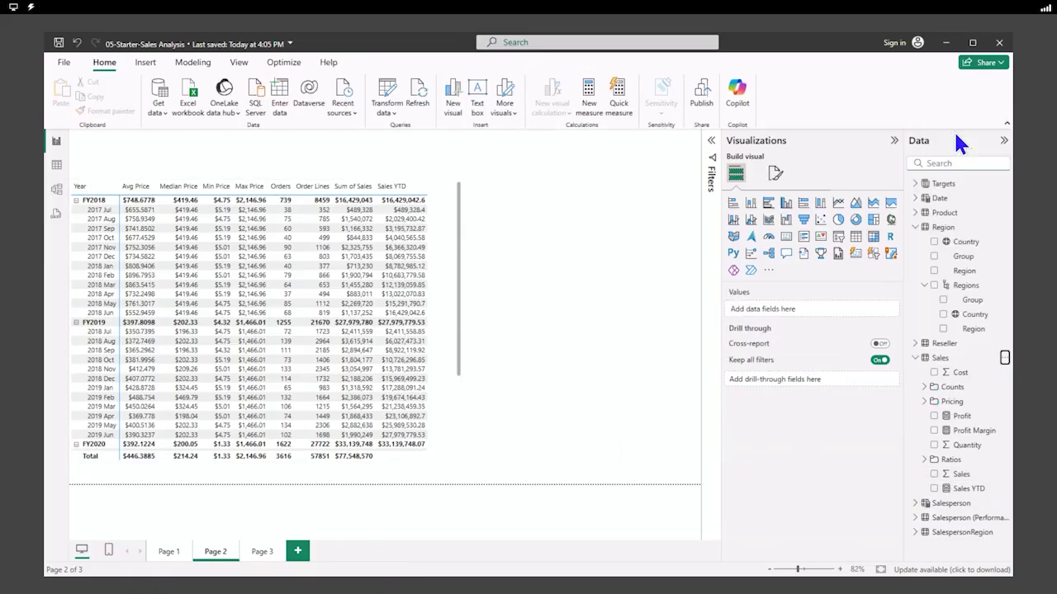
Paste and commit the Sales YoY Growth measure built with PARALLELPERIOD -12 MONTH and DIVIDE
type("Sales YoY Growth = VAR SalesPriorYear =     CALCULATE(         SUM(Sales[Sales]),         PARALLELPERIOD(             'Date'[Date],             -12,             MONTH         )     ) RETURN     DIVIDE(         (SUM(Sales[Sales]) - SalesPriorYear),         SalesPriorYear     )")
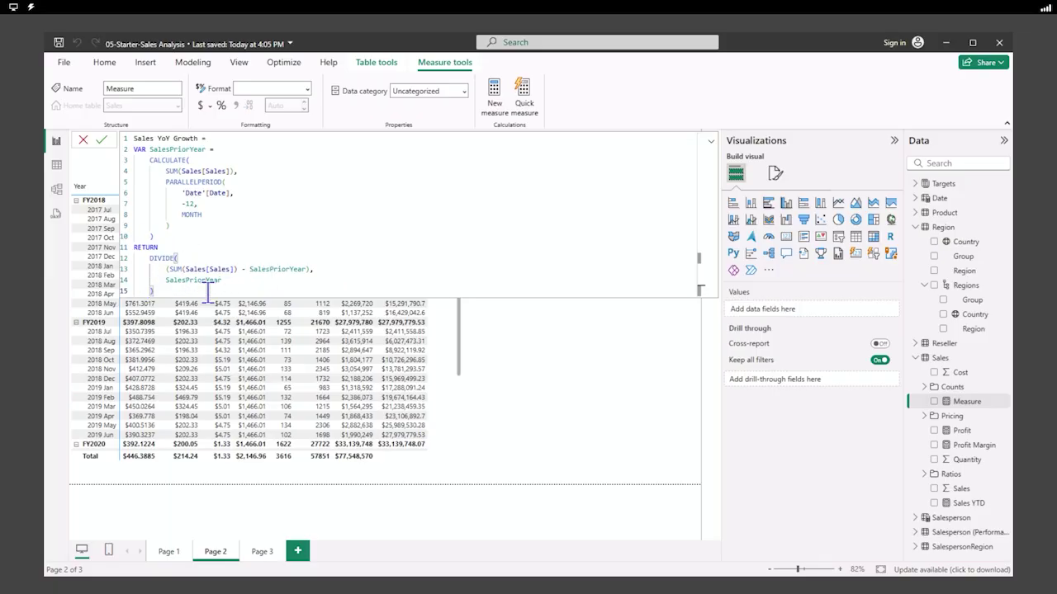
left_click(102, 140)
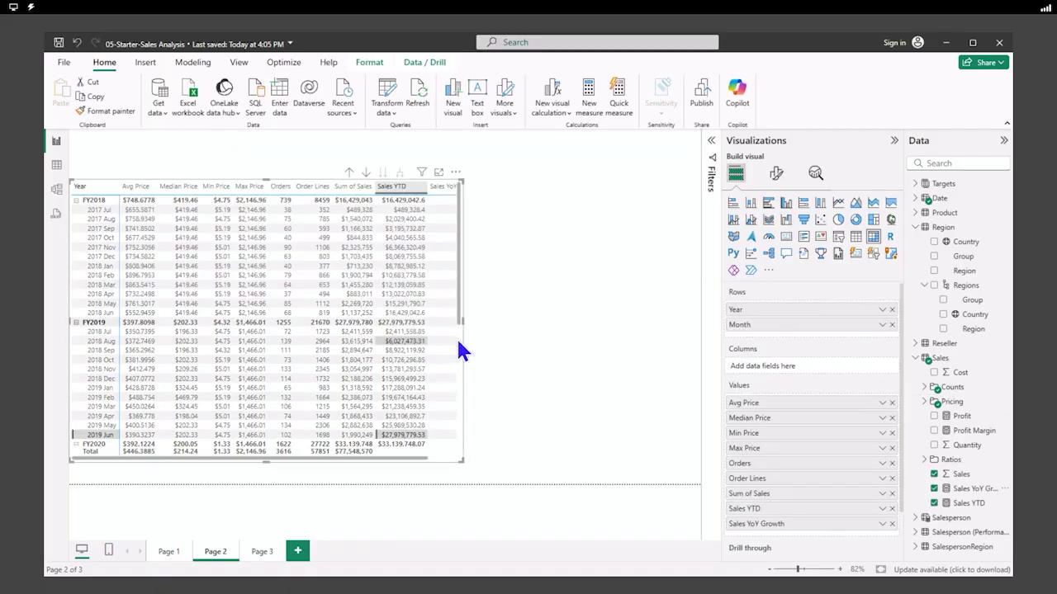